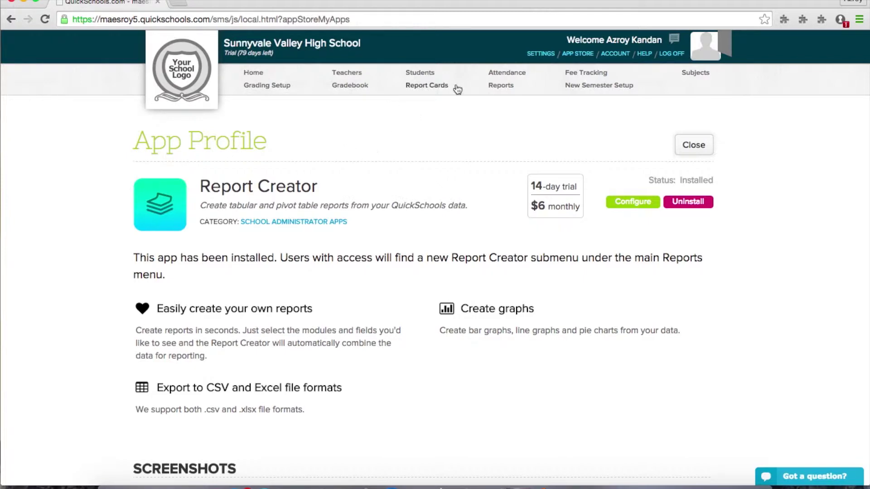
- Search the app store for 'report' to find the Report Creator app
{"action": "mouse_move", "coordinate": [578, 54]}
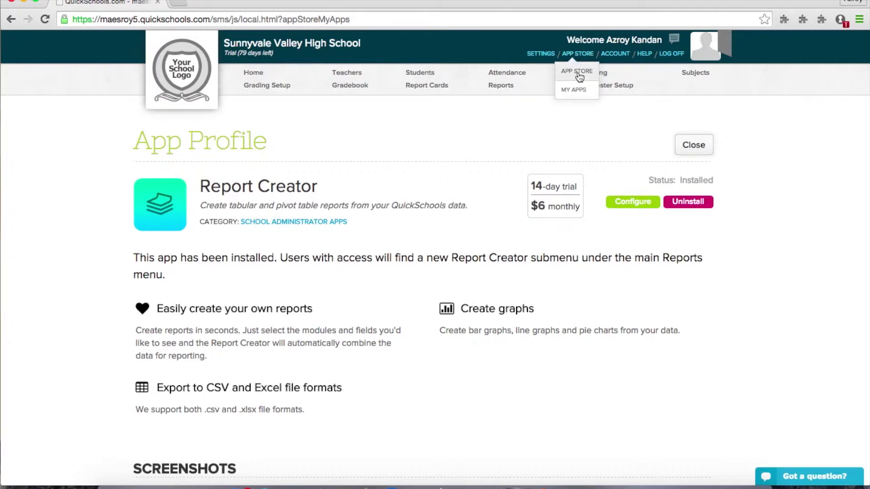
{"action": "left_click", "coordinate": [579, 73]}
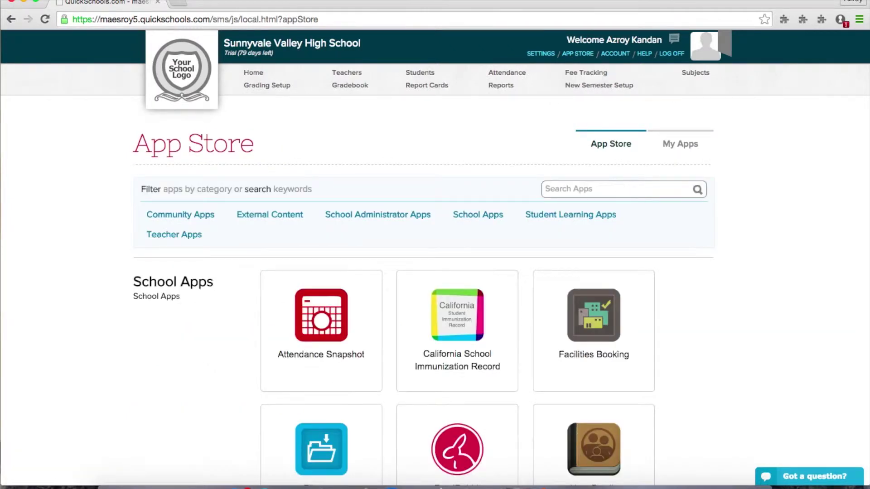
{"action": "type", "text": "report"}
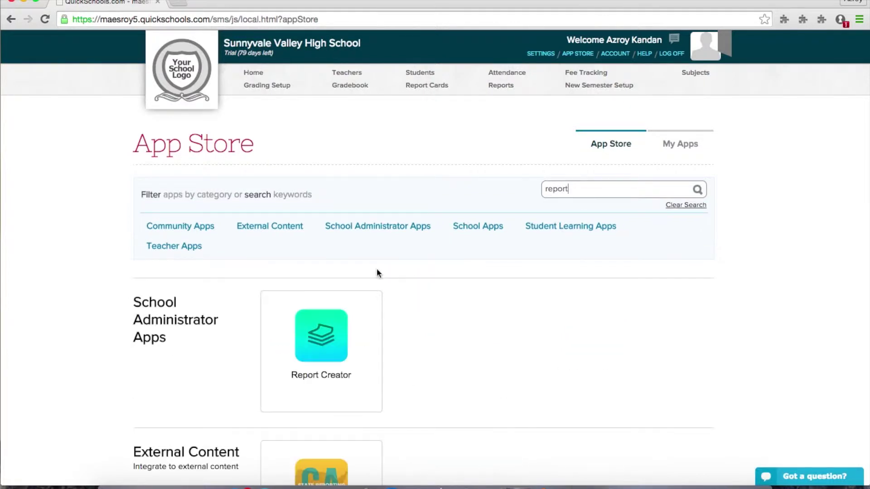
{"action": "scroll", "coordinate": [274, 296], "scroll_direction": "down", "scroll_amount": 1}
{"action": "scroll", "coordinate": [274, 296], "scroll_direction": "down", "scroll_amount": 3}
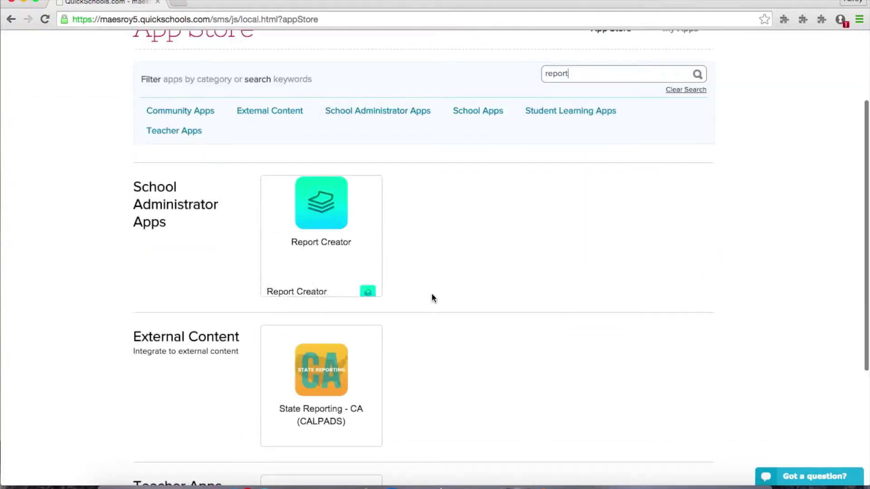
- Open the Report Creator profile, go to the custom report builder and start a new report
{"action": "left_click", "coordinate": [325, 253]}
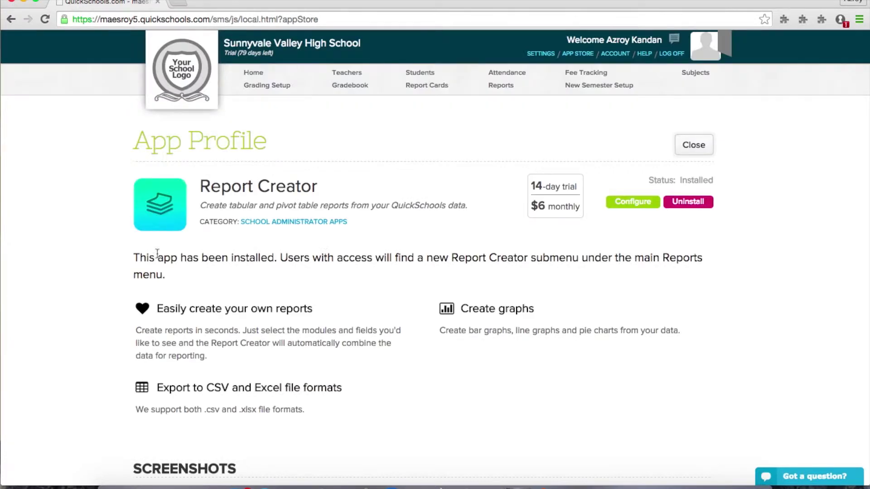
{"action": "scroll", "coordinate": [134, 256], "scroll_direction": "down", "scroll_amount": 3}
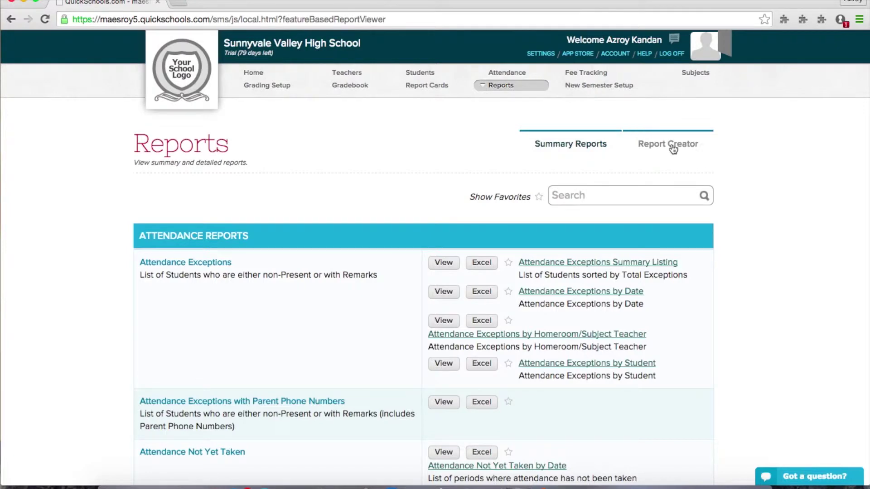
{"action": "left_click", "coordinate": [673, 148]}
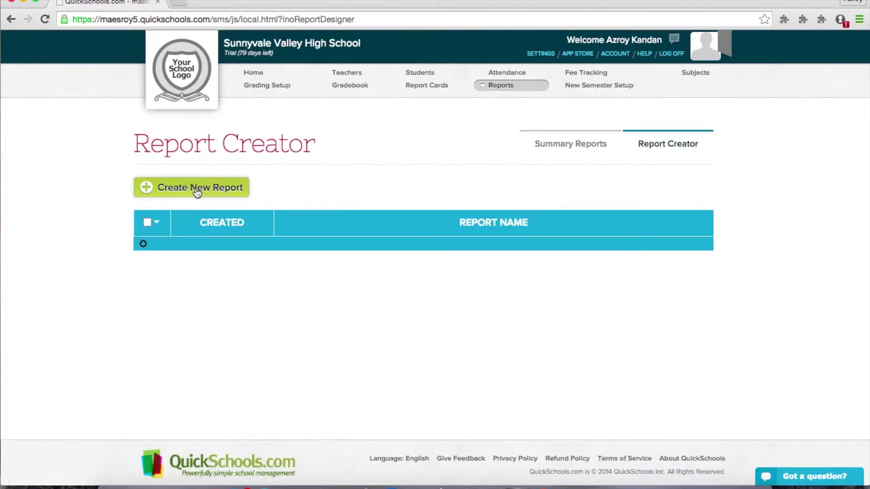
{"action": "left_click", "coordinate": [197, 192]}
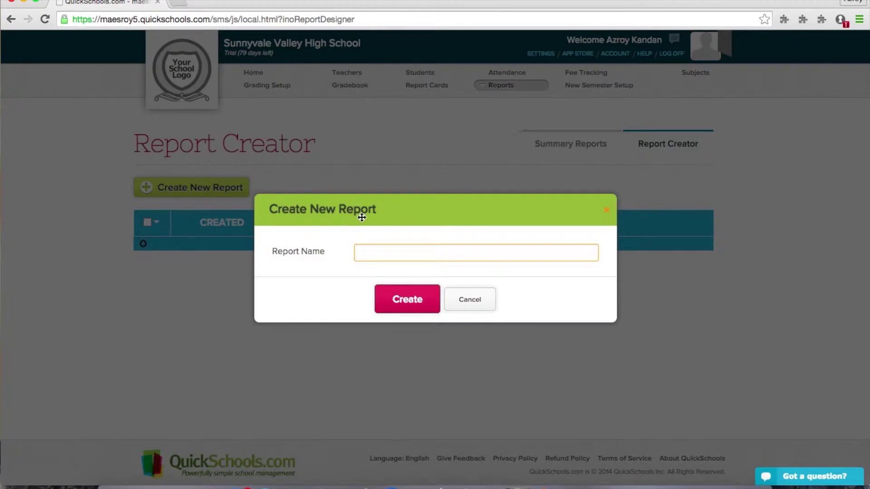
- Name the new report 'Gradebook Final Grades' and create it
{"action": "type", "text": "Gradd"}
{"action": "key", "text": "BackSpace"}
{"action": "type", "text": "ebook Final "}
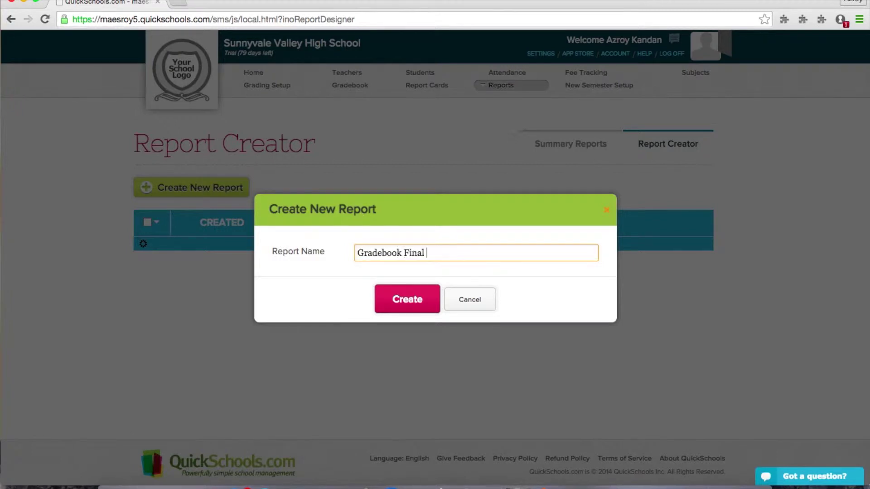
{"action": "type", "text": "Grades"}
{"action": "left_click", "coordinate": [407, 301]}
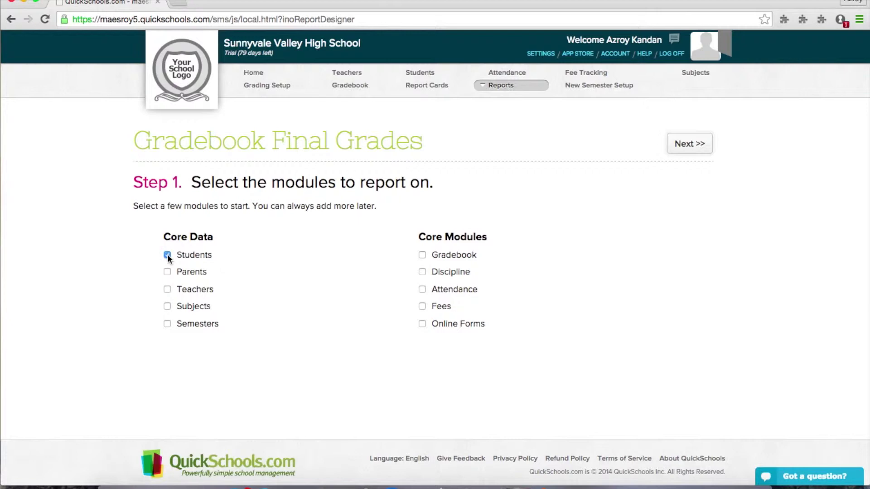
- Add the Subjects, Gradebook and Teachers modules alongside Students
{"action": "left_click", "coordinate": [167, 307]}
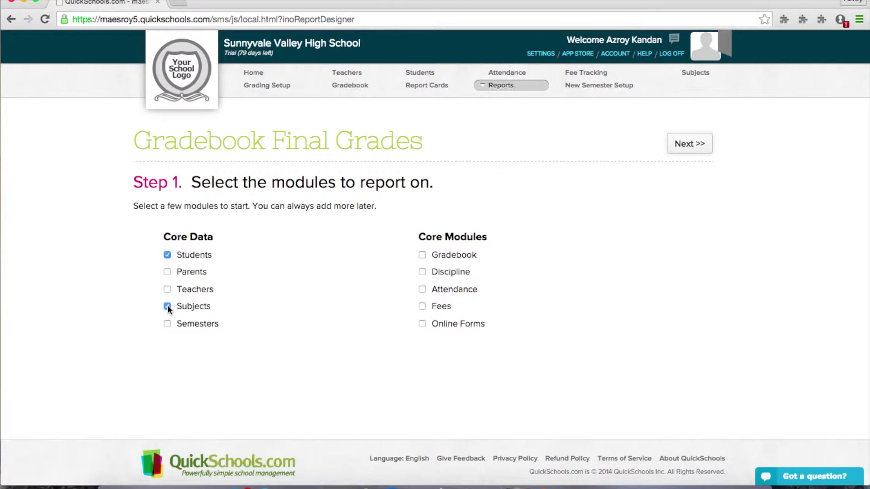
{"action": "left_click", "coordinate": [422, 256]}
{"action": "left_click", "coordinate": [167, 290]}
- On the field-selection page, tick Student Name and Teacher Name
{"action": "left_click", "coordinate": [689, 144]}
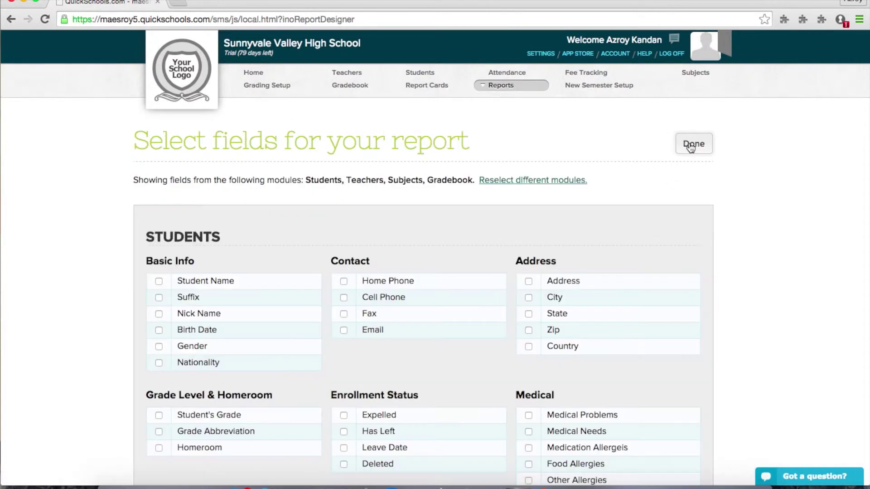
{"action": "scroll", "coordinate": [425, 212], "scroll_direction": "down", "scroll_amount": 3}
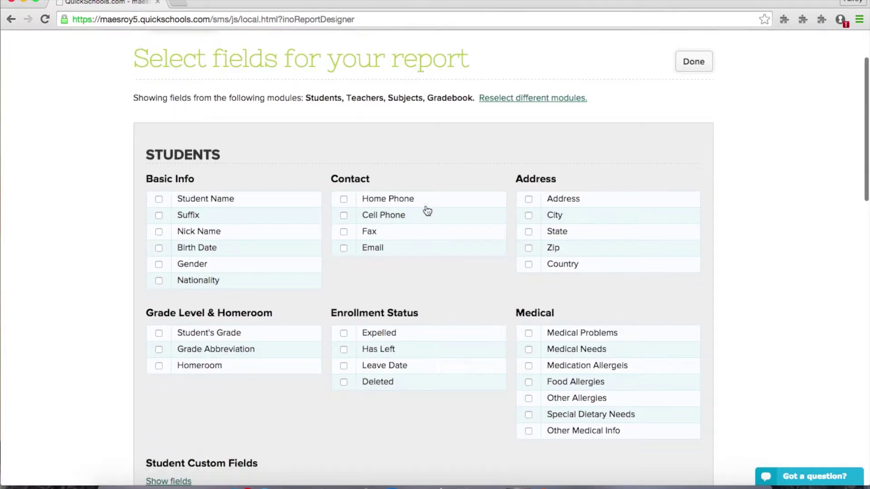
{"action": "scroll", "coordinate": [165, 197], "scroll_direction": "down", "scroll_amount": 2}
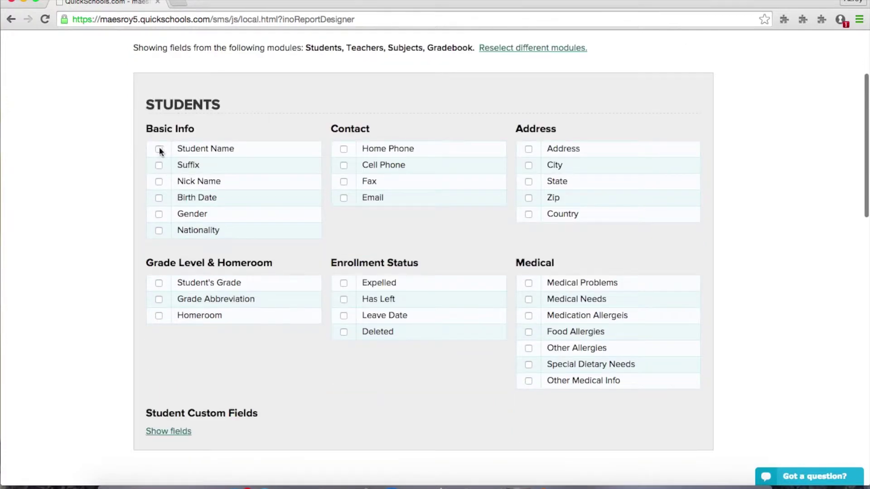
{"action": "left_click", "coordinate": [158, 149]}
{"action": "scroll", "coordinate": [238, 211], "scroll_direction": "down", "scroll_amount": 4}
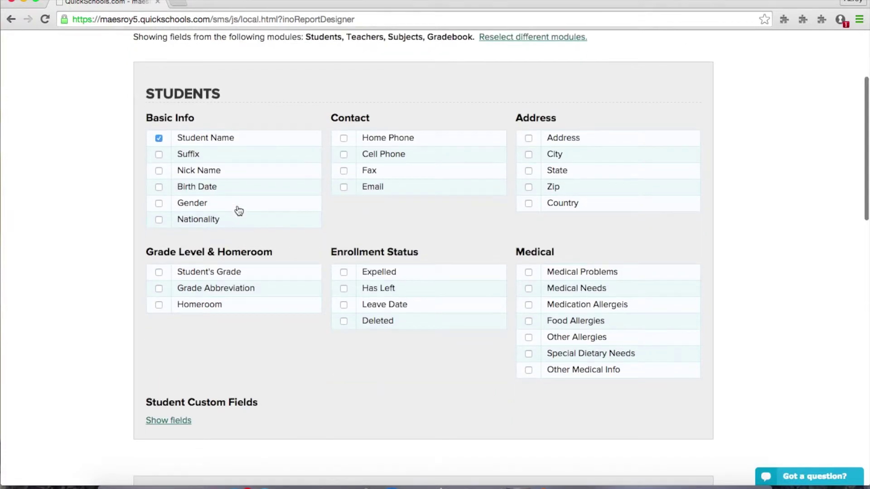
{"action": "left_click", "coordinate": [162, 333]}
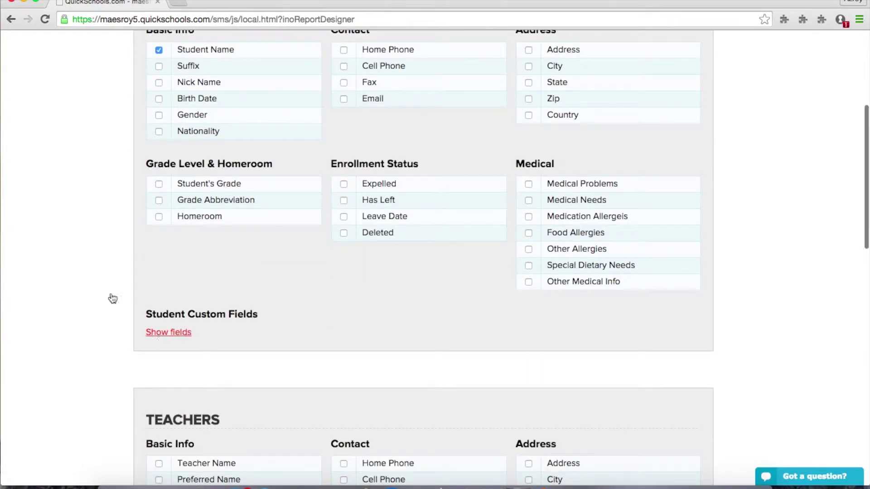
{"action": "scroll", "coordinate": [109, 290], "scroll_direction": "down", "scroll_amount": 3}
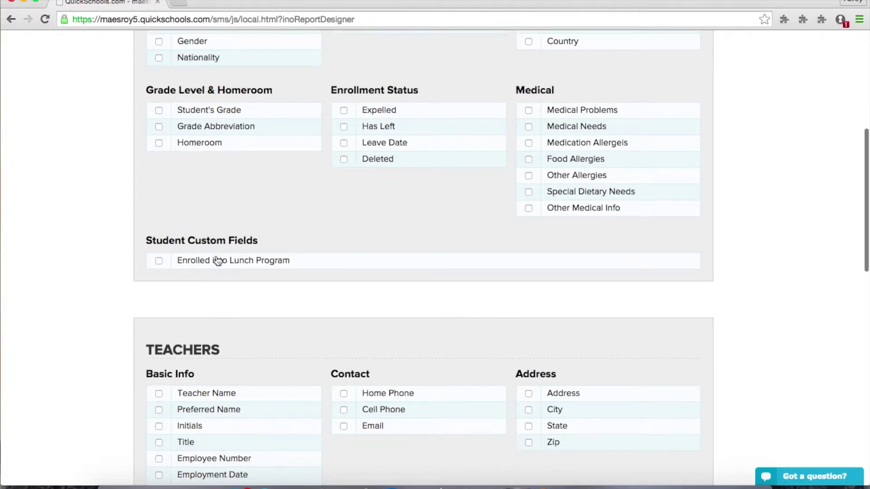
{"action": "scroll", "coordinate": [198, 259], "scroll_direction": "down", "scroll_amount": 4}
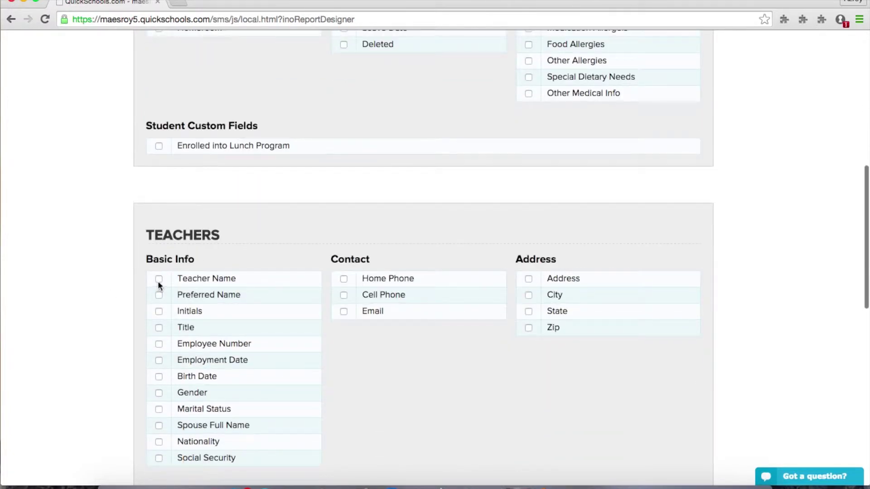
{"action": "left_click", "coordinate": [159, 279]}
- Tick Subject Name, Subject Grade Level and both Final Grade fields, then show the report table
{"action": "scroll", "coordinate": [158, 279], "scroll_direction": "down", "scroll_amount": 3}
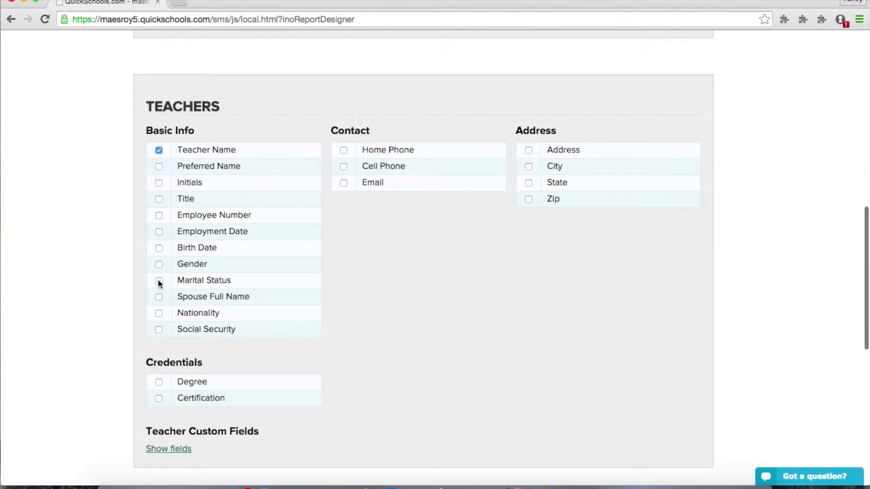
{"action": "scroll", "coordinate": [158, 279], "scroll_direction": "down", "scroll_amount": 5}
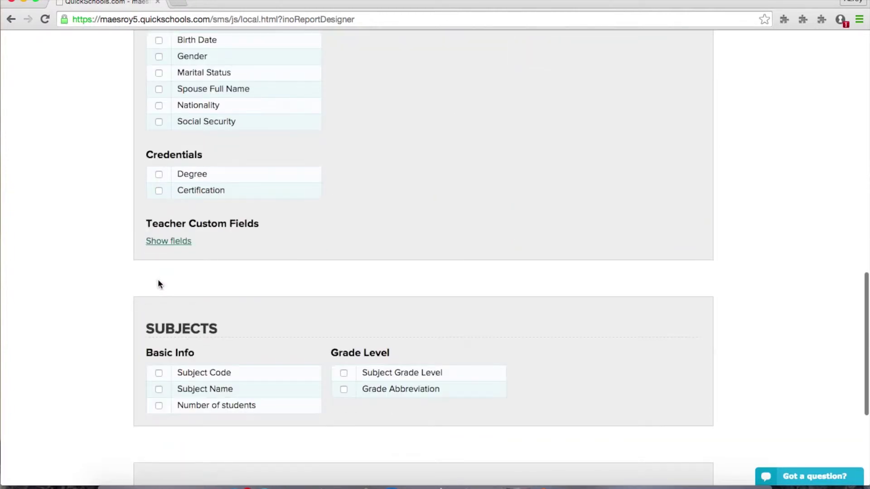
{"action": "scroll", "coordinate": [158, 282], "scroll_direction": "down", "scroll_amount": 2}
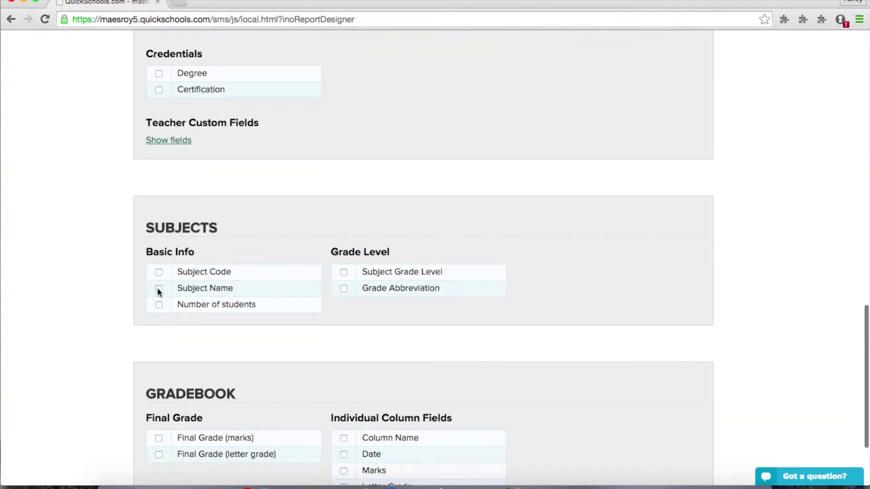
{"action": "left_click", "coordinate": [158, 289]}
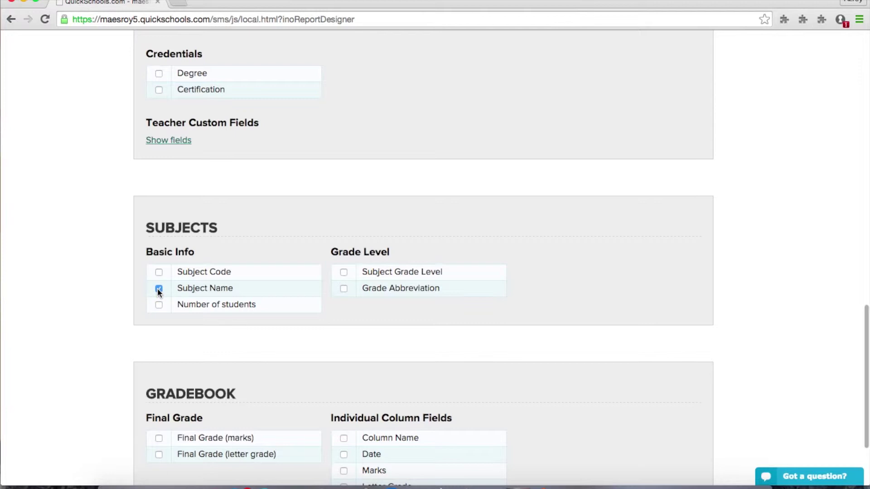
{"action": "left_click", "coordinate": [344, 273]}
{"action": "scroll", "coordinate": [317, 297], "scroll_direction": "down", "scroll_amount": 2}
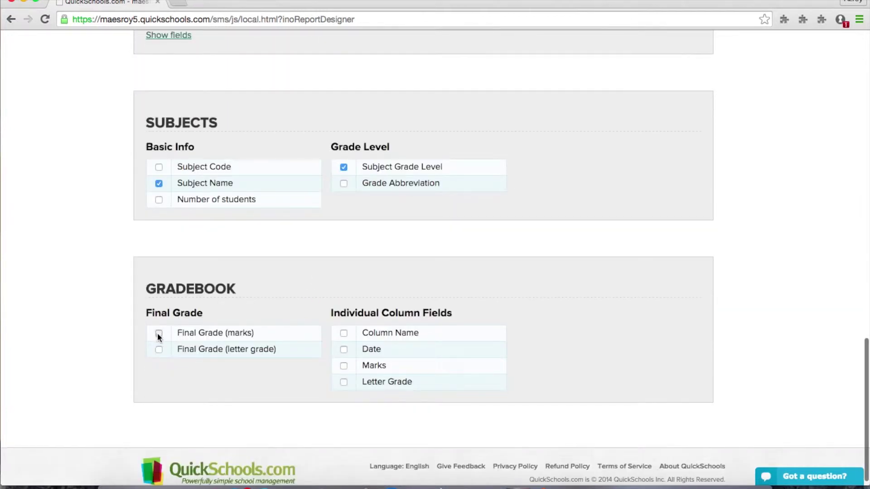
{"action": "left_click", "coordinate": [159, 350]}
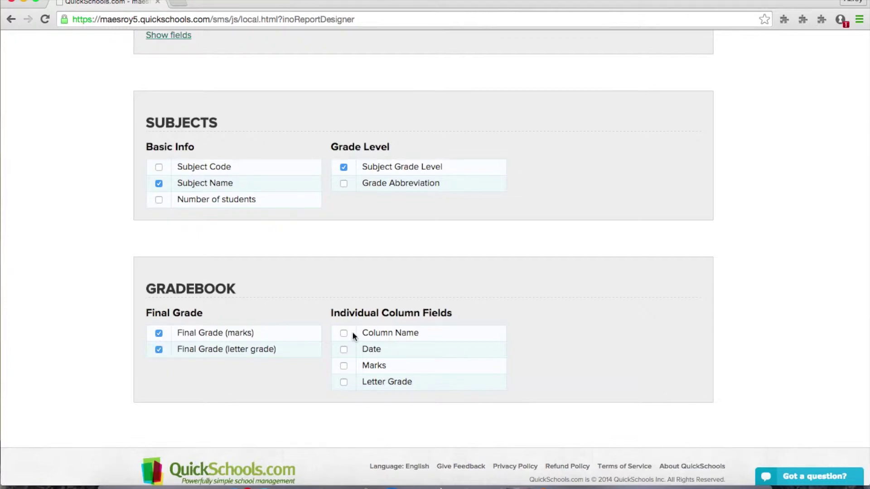
{"action": "scroll", "coordinate": [353, 336], "scroll_direction": "down", "scroll_amount": 1}
{"action": "scroll", "coordinate": [353, 336], "scroll_direction": "up", "scroll_amount": 20}
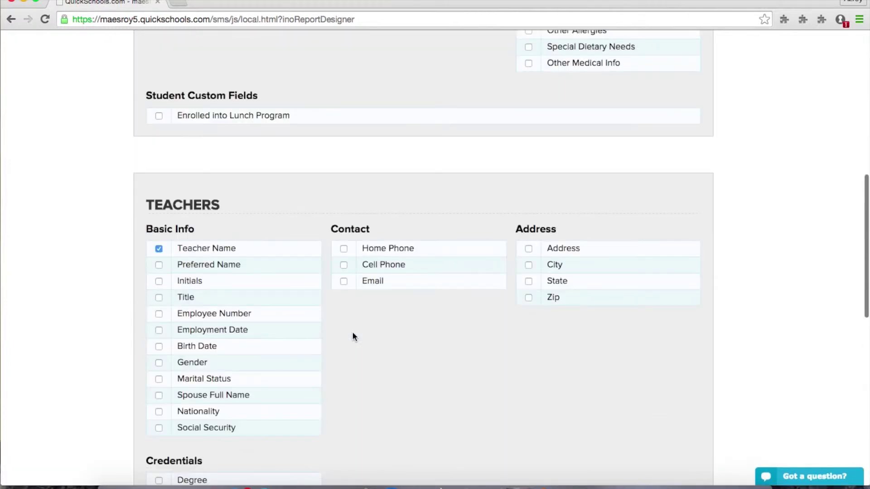
{"action": "scroll", "coordinate": [353, 337], "scroll_direction": "up", "scroll_amount": 2}
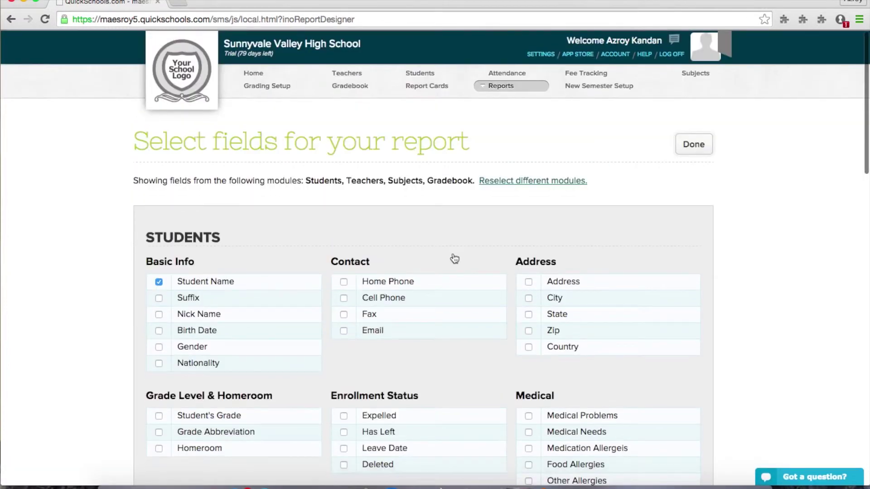
{"action": "left_click", "coordinate": [696, 145]}
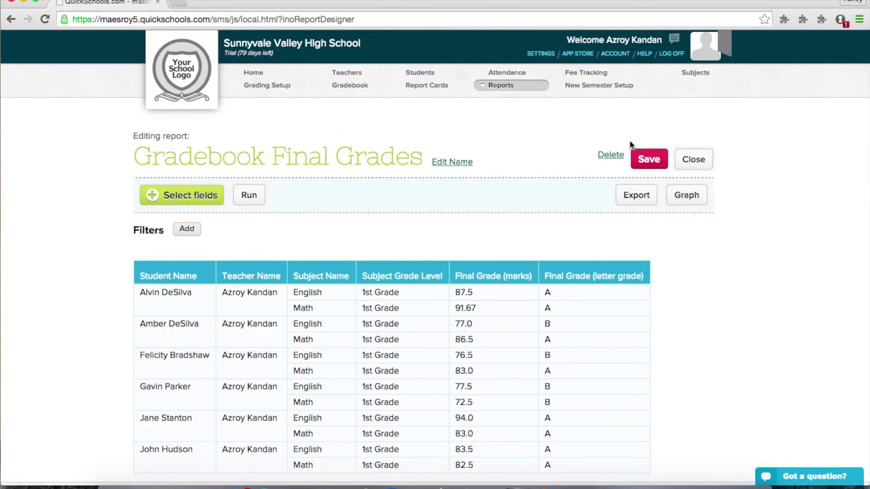
- Drag the headers so Teacher Name, Subject Grade Level, Subject Name and Student Name come first
{"action": "scroll", "coordinate": [464, 216], "scroll_direction": "down", "scroll_amount": 2}
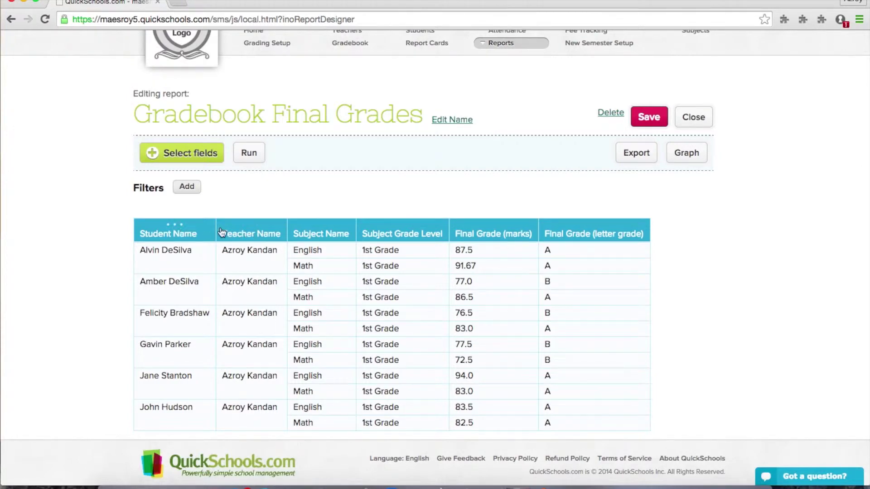
{"action": "left_click_drag", "start_coordinate": [222, 232], "coordinate": [287, 232]}
{"action": "left_click_drag", "start_coordinate": [329, 236], "coordinate": [160, 235]}
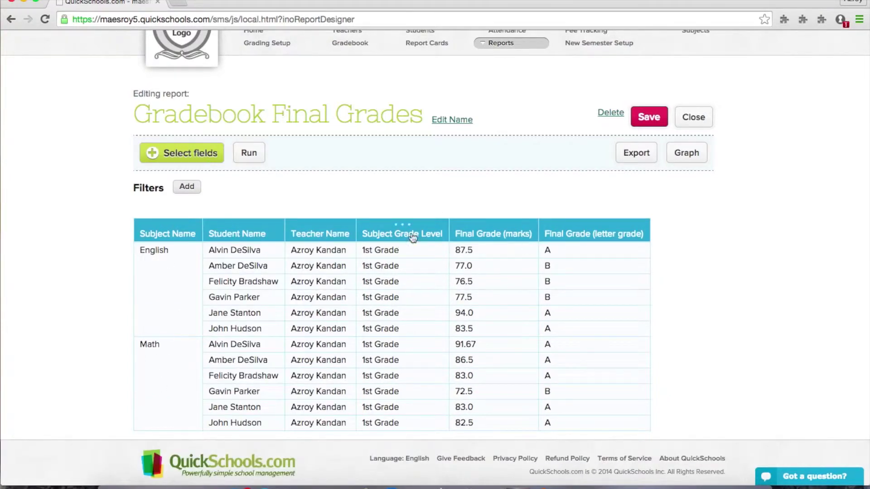
{"action": "left_click_drag", "start_coordinate": [374, 236], "coordinate": [155, 233]}
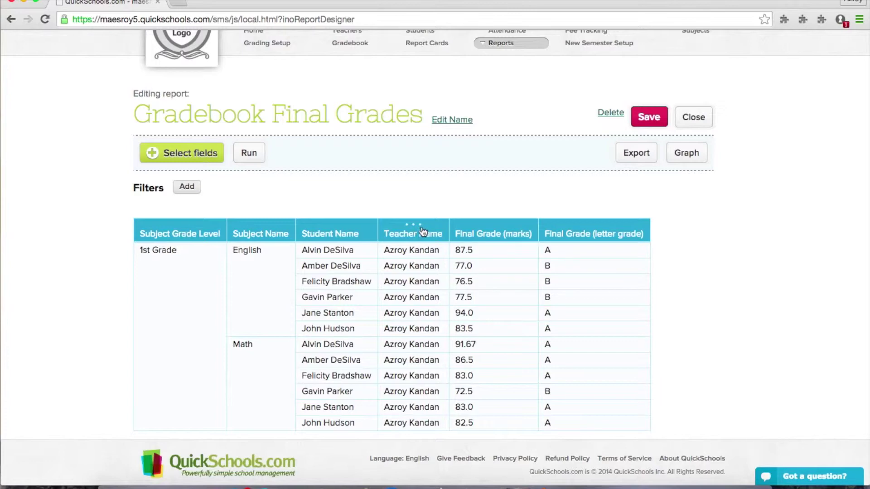
{"action": "left_click_drag", "start_coordinate": [412, 229], "coordinate": [154, 232]}
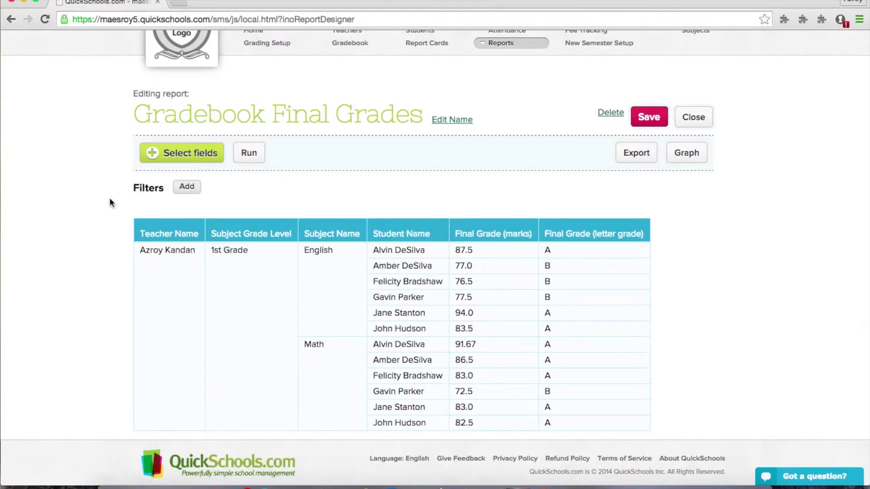
- Add a Subject Grade Level filter with values 1st Grade and 2nd Grade
{"action": "left_click", "coordinate": [192, 186]}
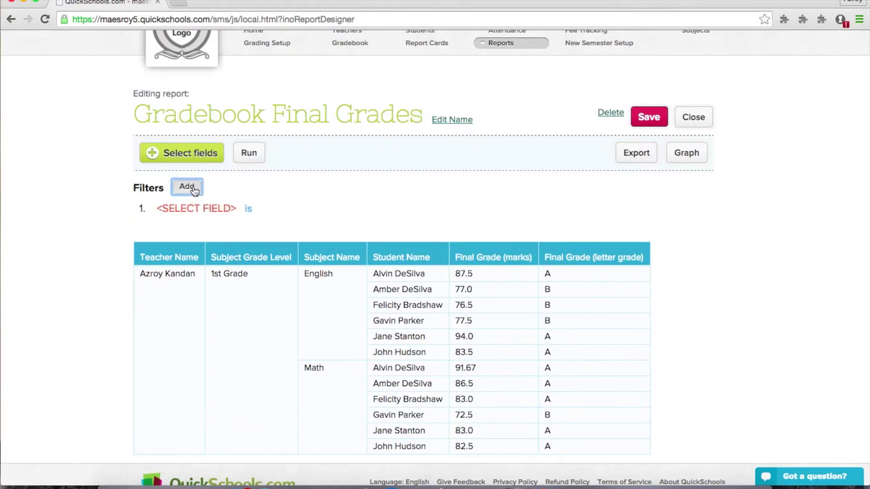
{"action": "left_click", "coordinate": [222, 215]}
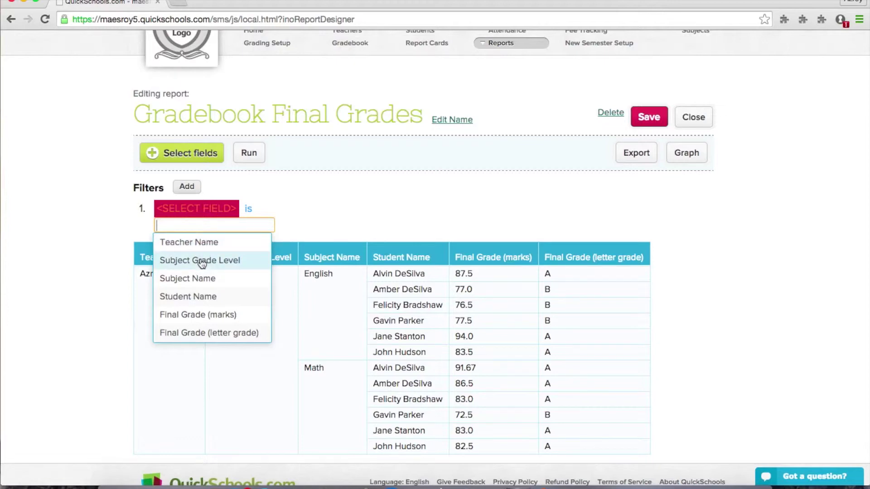
{"action": "left_click", "coordinate": [202, 262]}
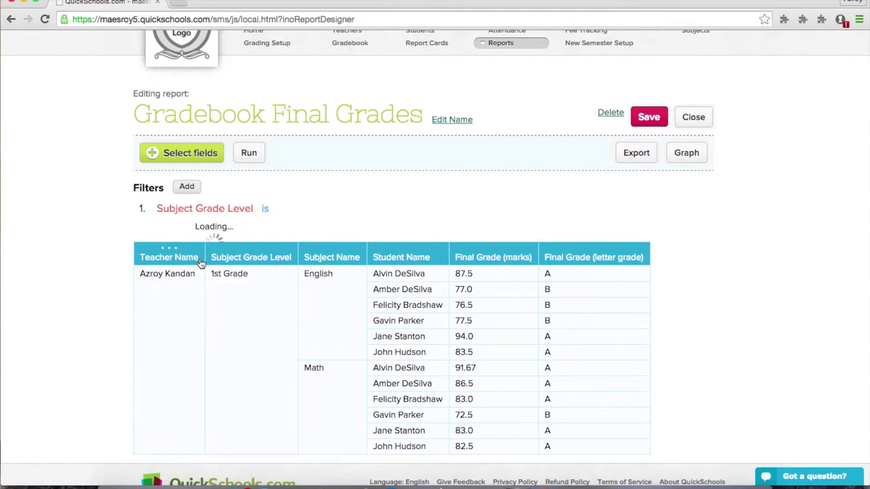
{"action": "left_click", "coordinate": [297, 208]}
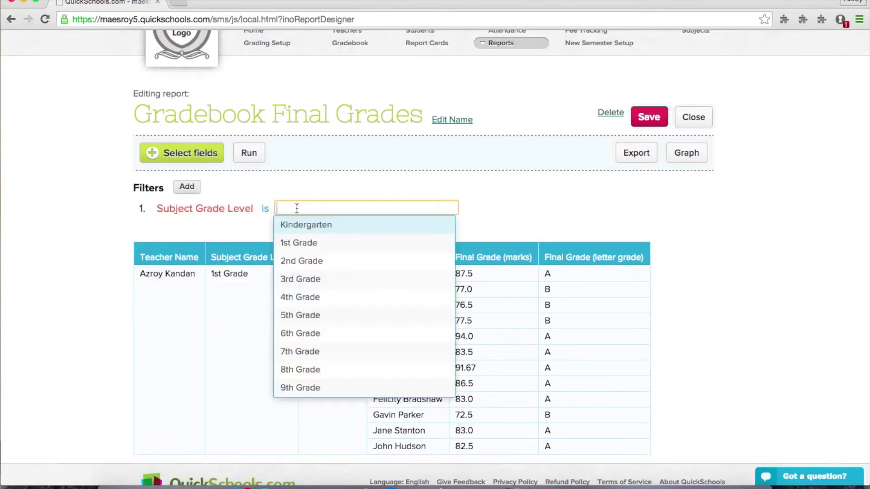
{"action": "left_click", "coordinate": [302, 248]}
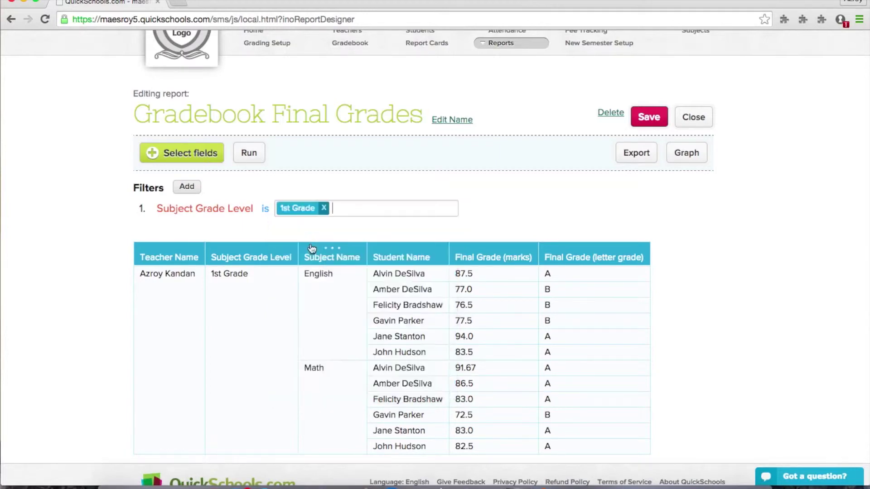
{"action": "left_click", "coordinate": [348, 209]}
{"action": "left_click", "coordinate": [311, 250]}
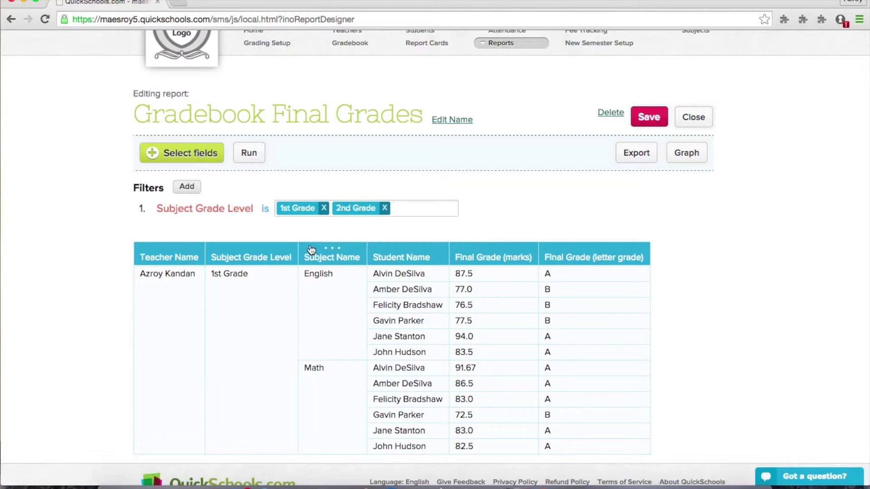
{"action": "scroll", "coordinate": [371, 192], "scroll_direction": "down", "scroll_amount": 1}
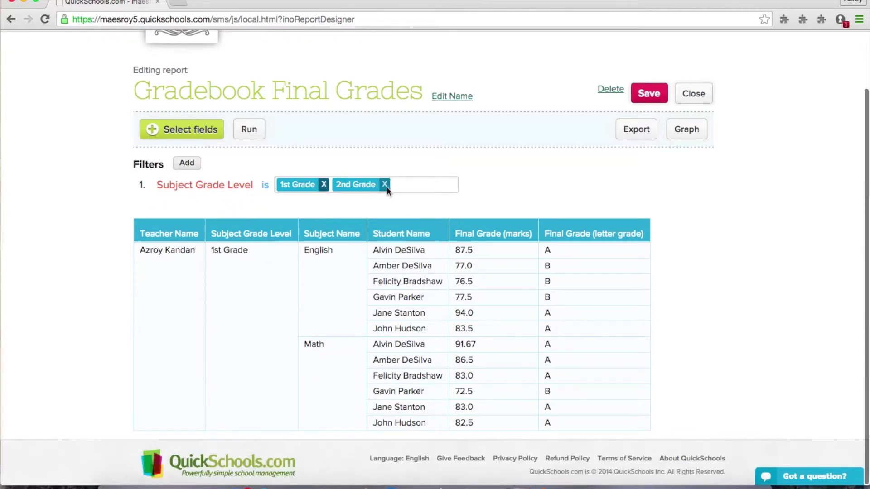
{"action": "left_click", "coordinate": [252, 130]}
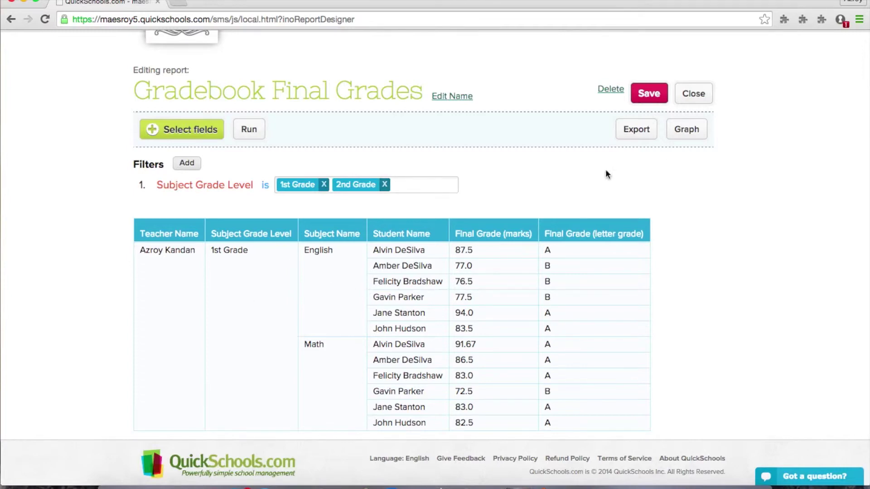
{"action": "left_click", "coordinate": [637, 130]}
{"action": "left_click", "coordinate": [689, 132]}
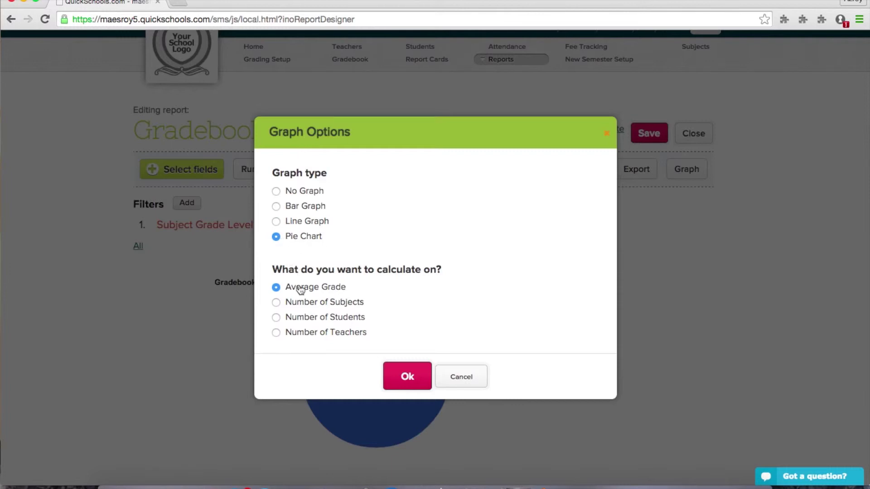
- Apply a Pie Chart of Average Grade to the report
{"action": "left_click", "coordinate": [410, 376]}
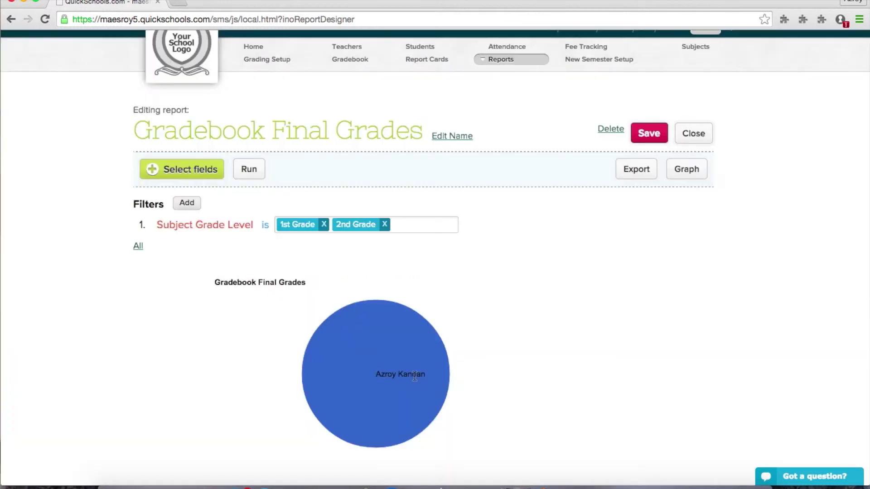
- Drill the pie chart from the teacher slice into 1st Grade, splitting it into Math and English
{"action": "scroll", "coordinate": [426, 295], "scroll_direction": "down", "scroll_amount": 5}
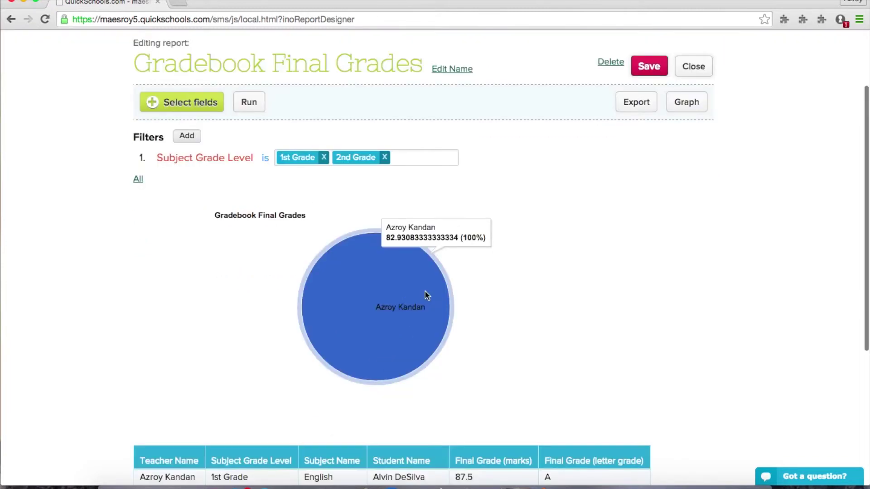
{"action": "scroll", "coordinate": [468, 279], "scroll_direction": "down", "scroll_amount": 1}
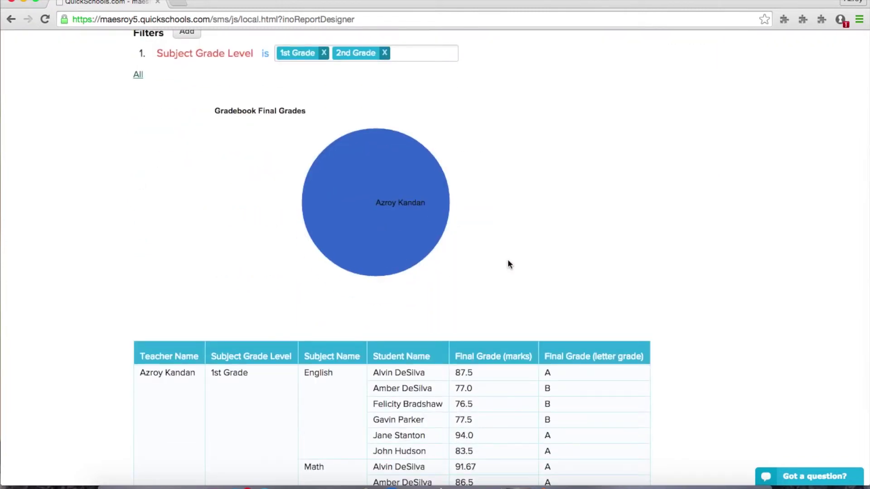
{"action": "scroll", "coordinate": [507, 261], "scroll_direction": "down", "scroll_amount": 2}
{"action": "scroll", "coordinate": [508, 264], "scroll_direction": "down", "scroll_amount": 2}
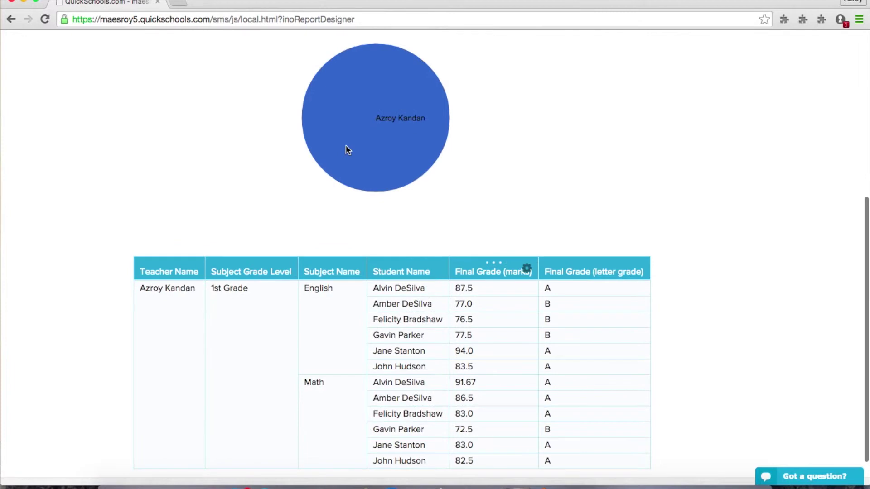
{"action": "mouse_move", "coordinate": [342, 145]}
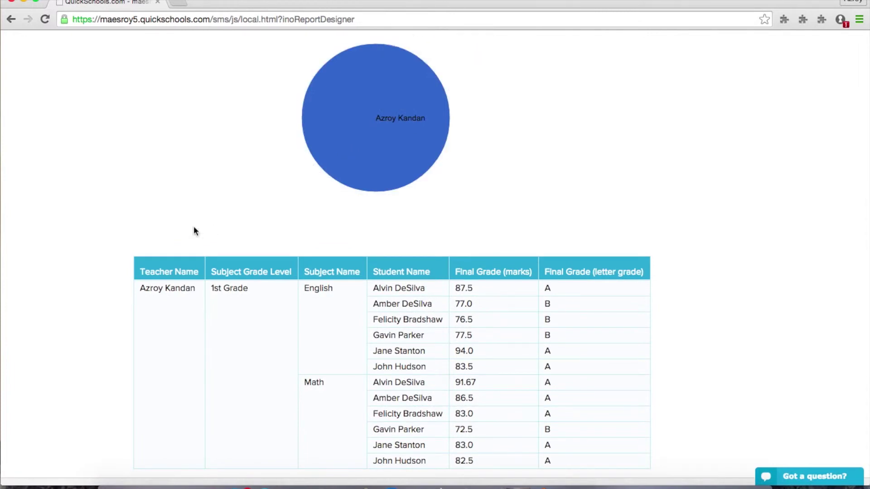
{"action": "scroll", "coordinate": [195, 231], "scroll_direction": "up", "scroll_amount": 3}
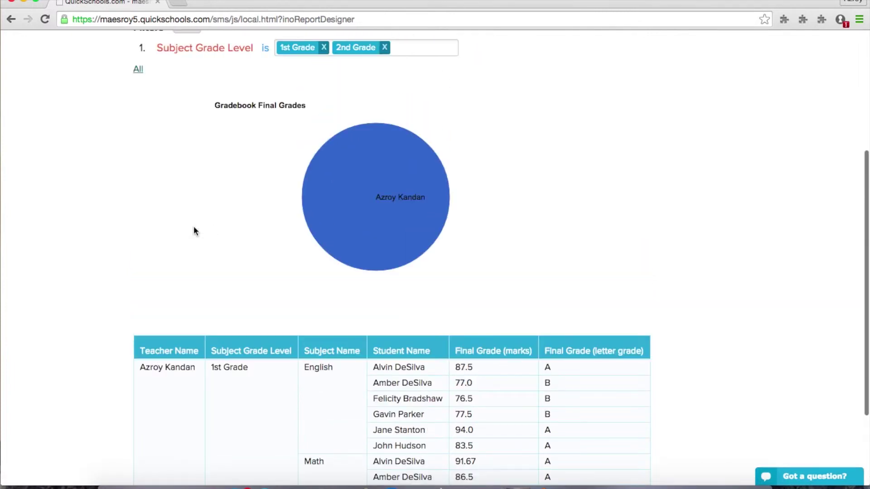
{"action": "scroll", "coordinate": [195, 231], "scroll_direction": "down", "scroll_amount": 3}
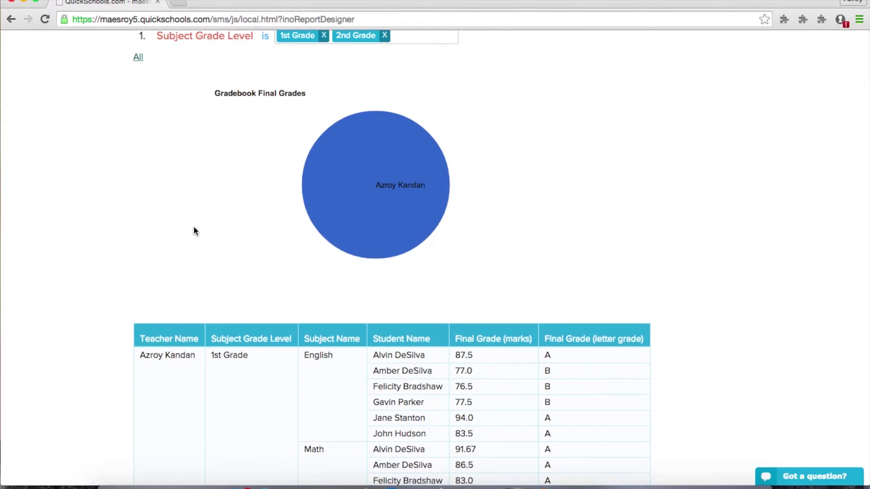
{"action": "scroll", "coordinate": [163, 263], "scroll_direction": "down", "scroll_amount": 2}
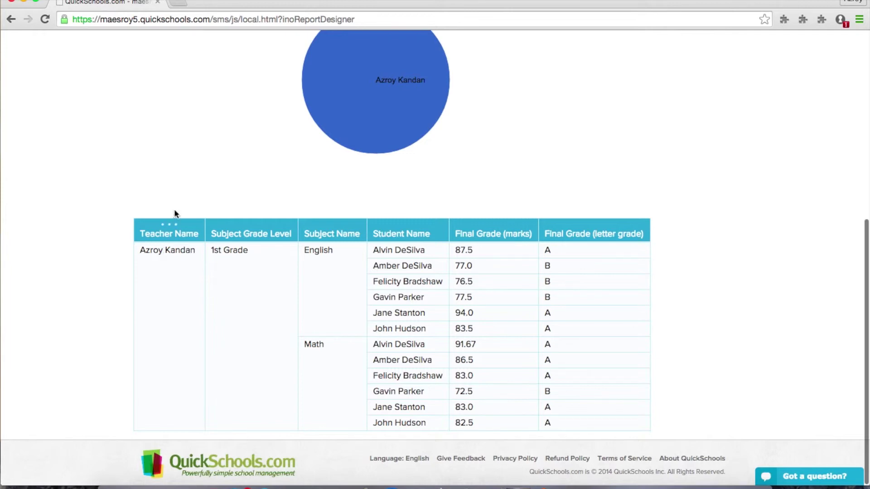
{"action": "scroll", "coordinate": [175, 212], "scroll_direction": "down", "scroll_amount": 1}
{"action": "scroll", "coordinate": [175, 213], "scroll_direction": "up", "scroll_amount": 1}
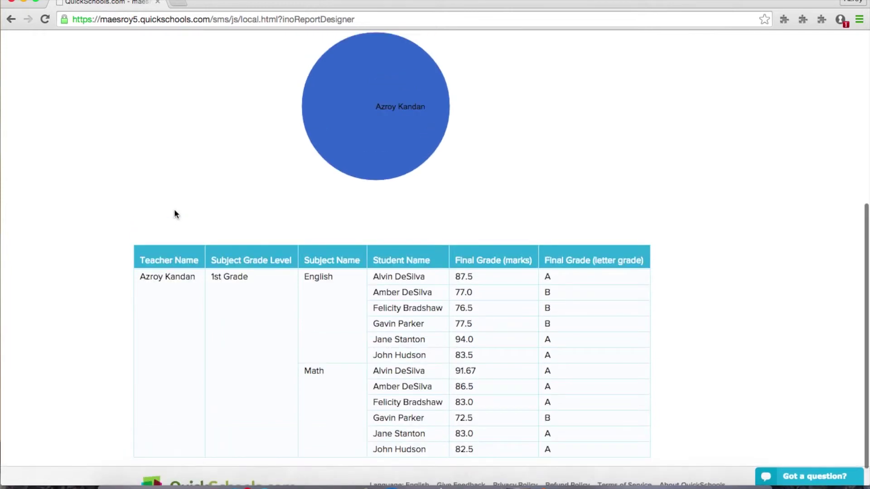
{"action": "left_click", "coordinate": [376, 143]}
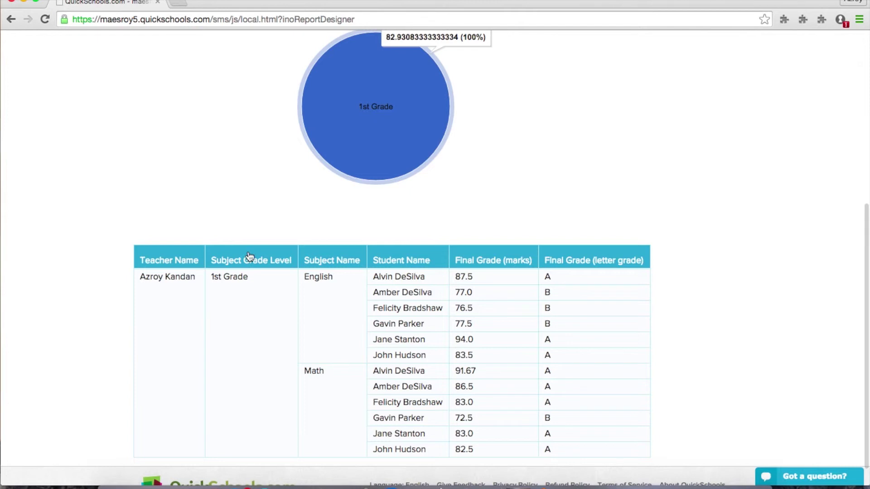
{"action": "left_click", "coordinate": [353, 140]}
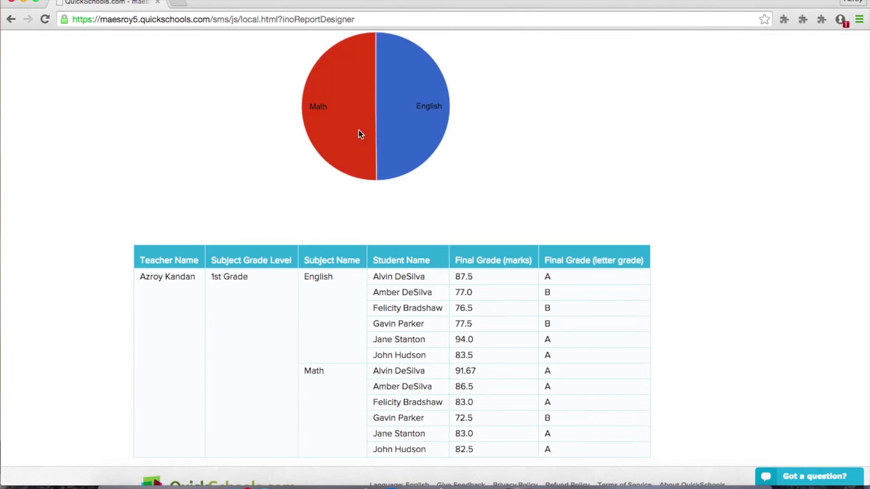
{"action": "mouse_move", "coordinate": [440, 119]}
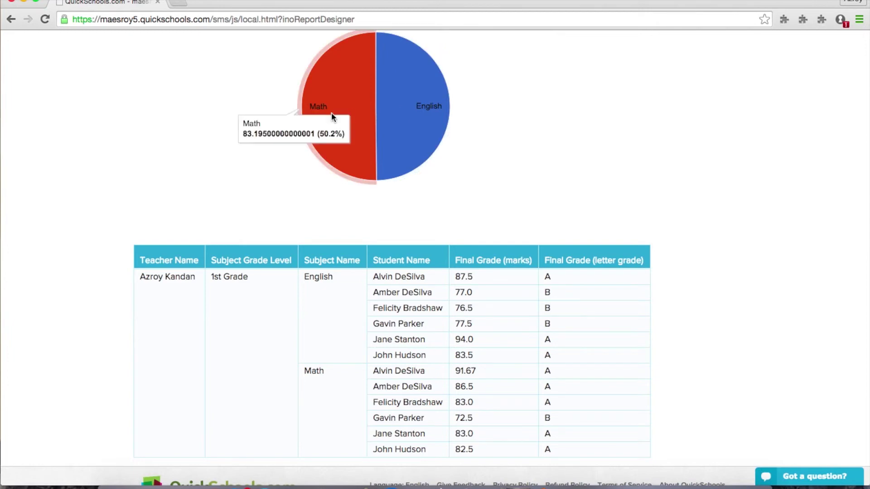
{"action": "mouse_move", "coordinate": [348, 114]}
- Split the Math slice by student, then move Student Name to first and Subject Name to second column
{"action": "left_click", "coordinate": [347, 110]}
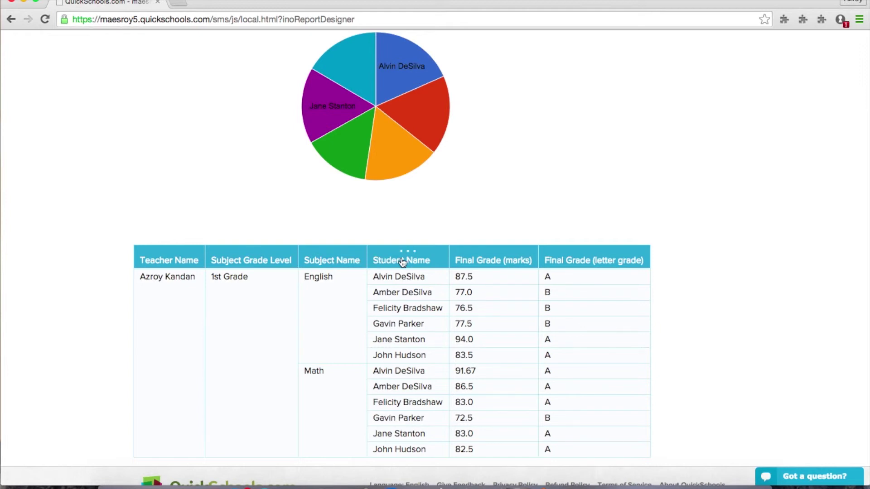
{"action": "left_click_drag", "start_coordinate": [402, 263], "coordinate": [135, 262]}
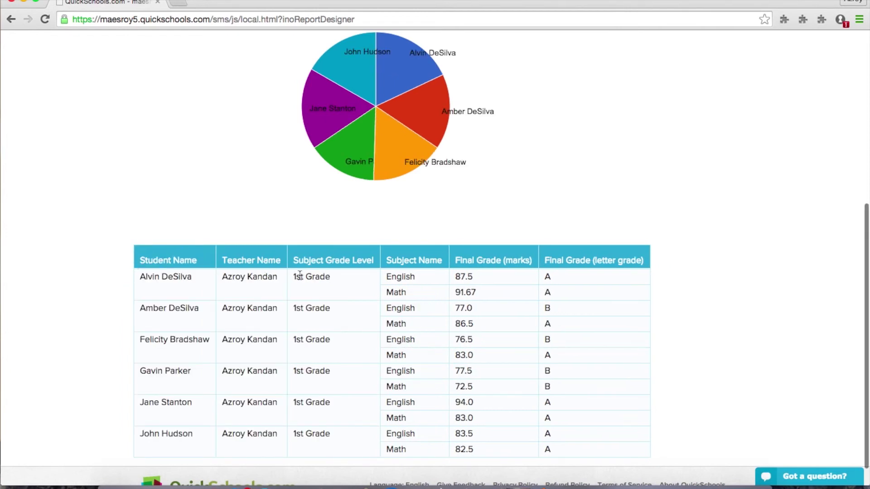
{"action": "scroll", "coordinate": [300, 275], "scroll_direction": "down", "scroll_amount": 2}
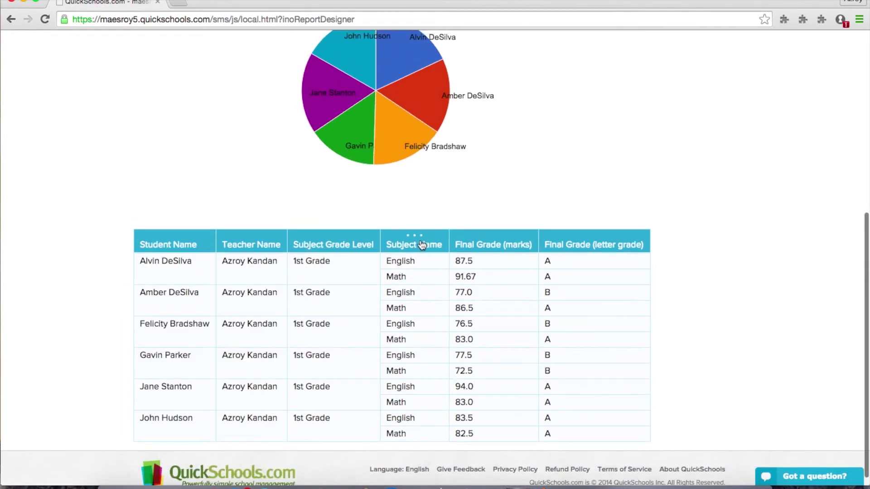
{"action": "left_click_drag", "start_coordinate": [422, 245], "coordinate": [241, 247]}
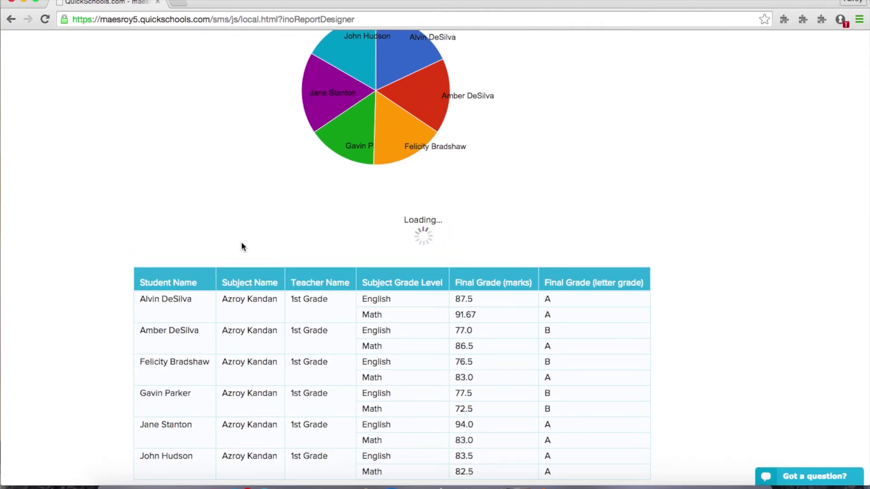
{"action": "scroll", "coordinate": [281, 245], "scroll_direction": "down", "scroll_amount": 1}
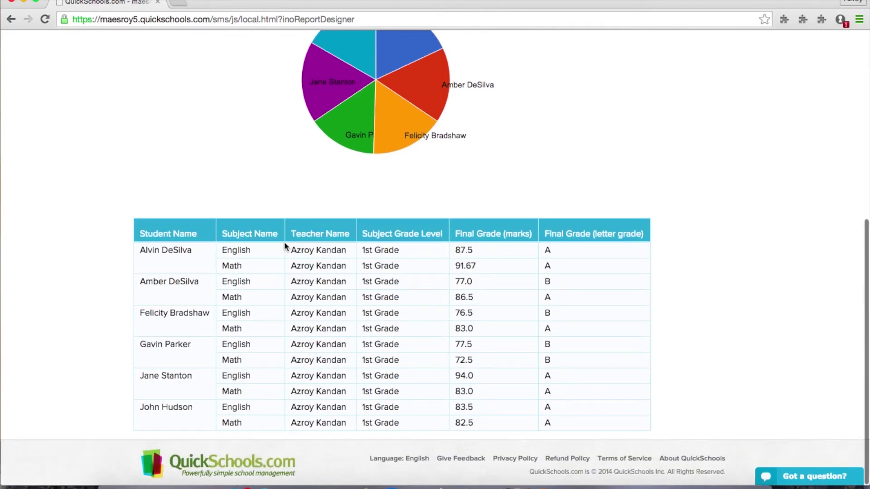
{"action": "scroll", "coordinate": [300, 228], "scroll_direction": "up", "scroll_amount": 4}
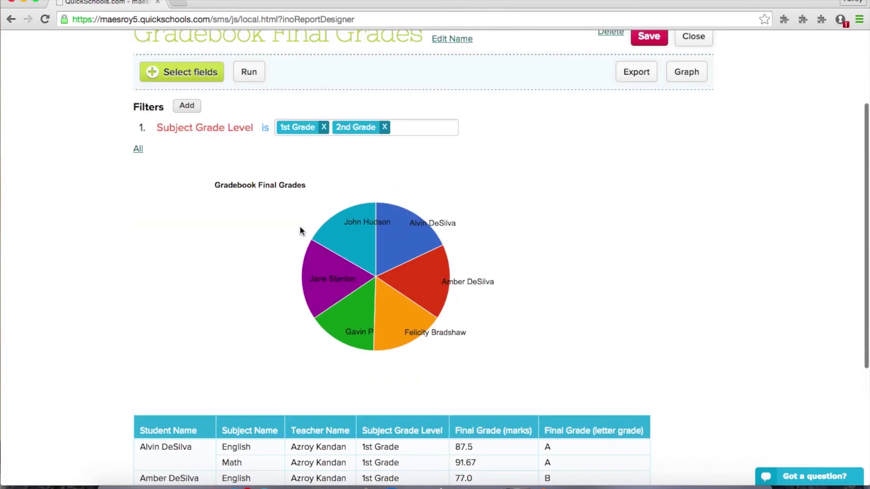
- Switch the chart to Bar Graph and drill into the first student's English and Math averages
{"action": "left_click", "coordinate": [692, 74]}
{"action": "left_click", "coordinate": [277, 222]}
{"action": "left_click", "coordinate": [276, 206]}
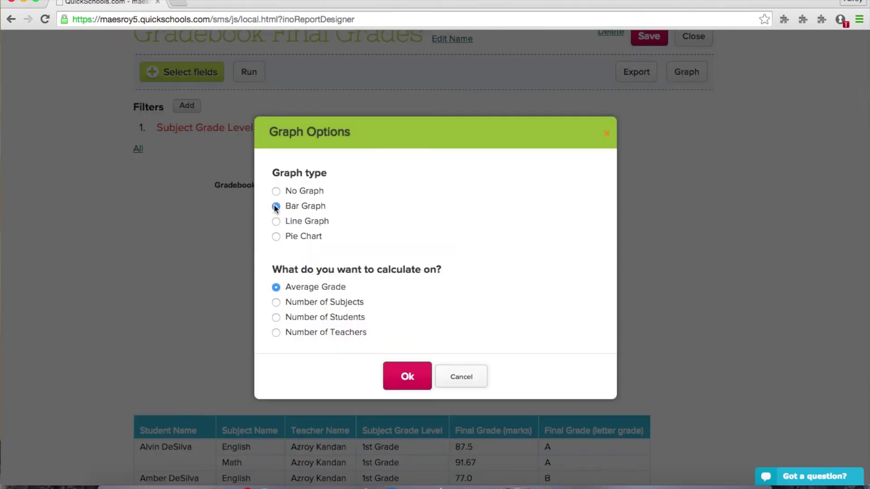
{"action": "left_click", "coordinate": [395, 381]}
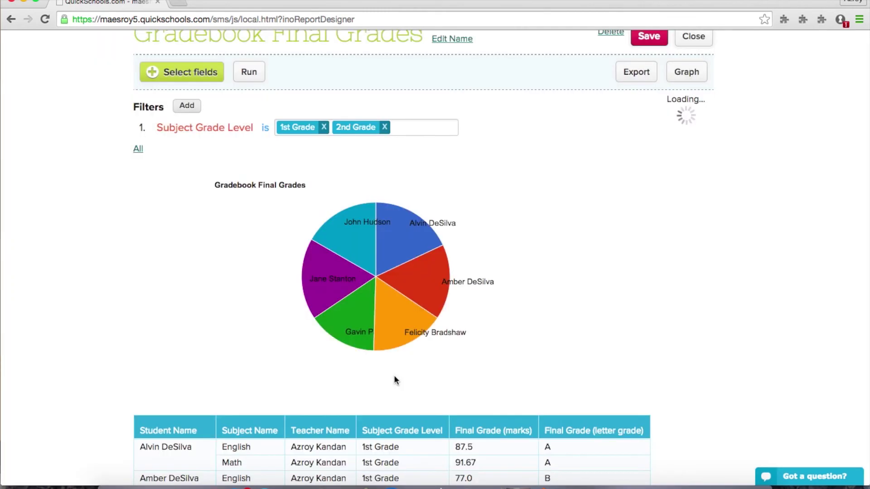
{"action": "mouse_move", "coordinate": [298, 262]}
{"action": "scroll", "coordinate": [298, 256], "scroll_direction": "down", "scroll_amount": 2}
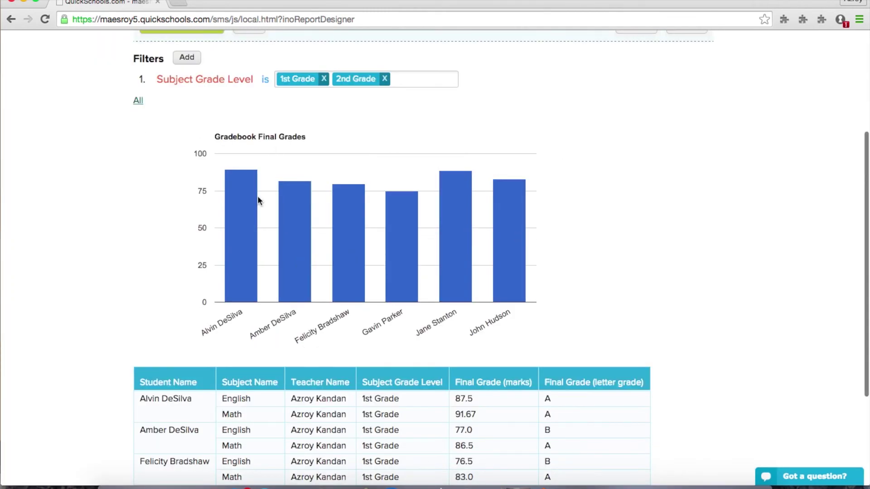
{"action": "mouse_move", "coordinate": [243, 180]}
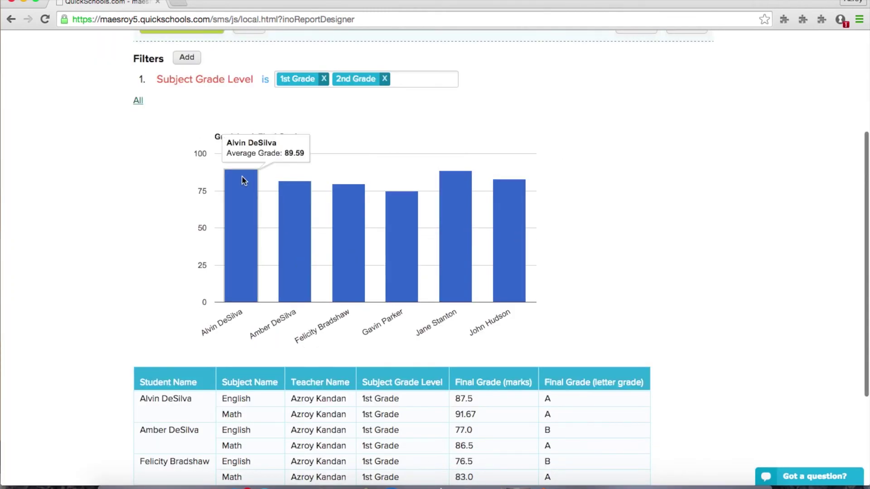
{"action": "left_click", "coordinate": [248, 231]}
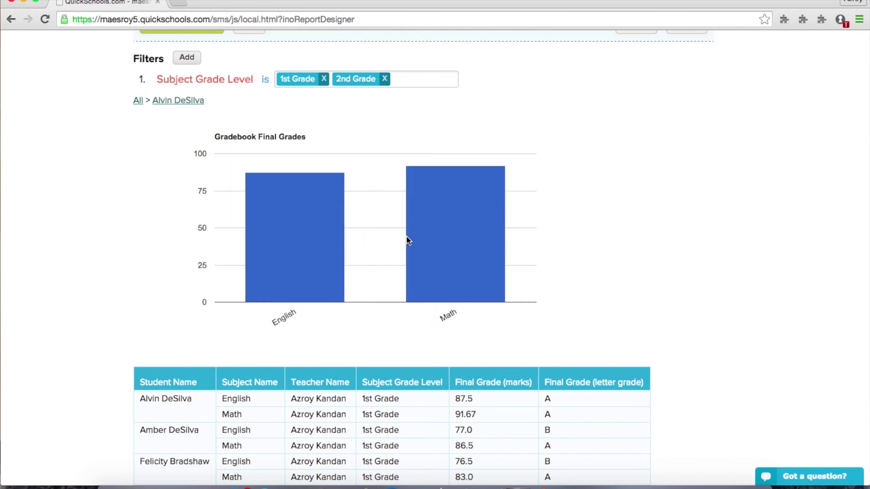